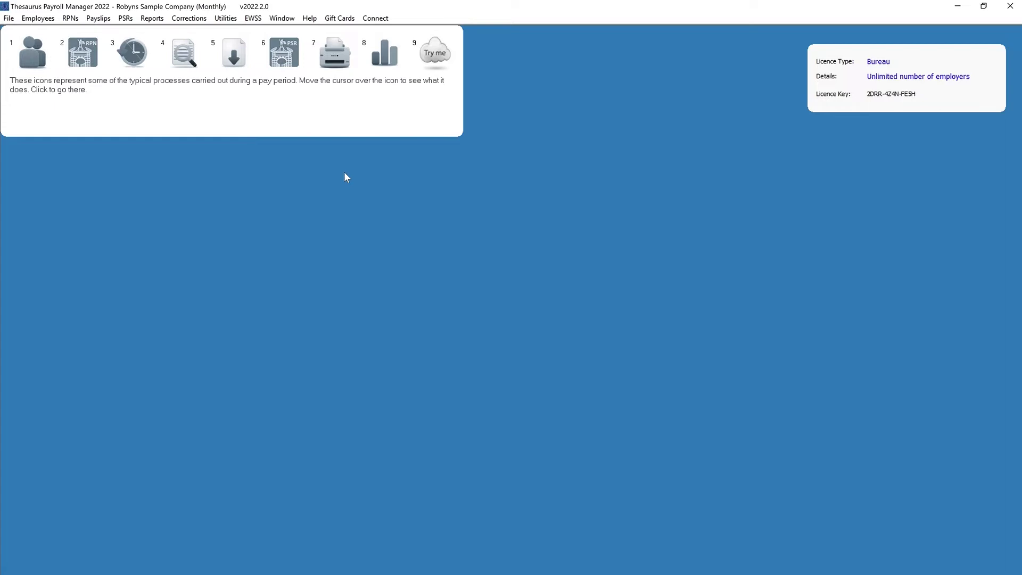
Step: Mark the current employee as leaving on 12072022 in this pay run and save their final pay input (net 2019.84)
left_click(133, 53)
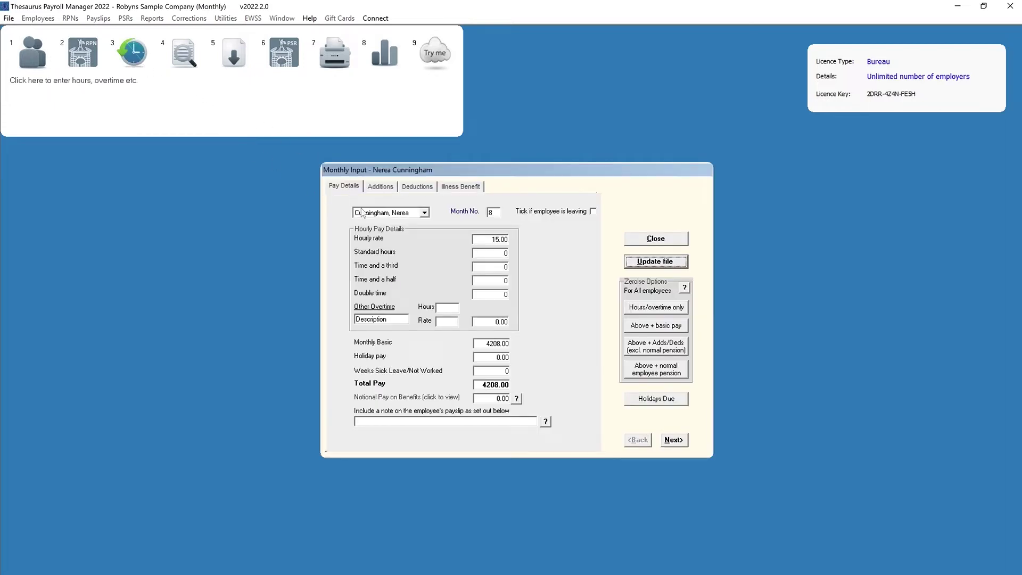
left_click(424, 213)
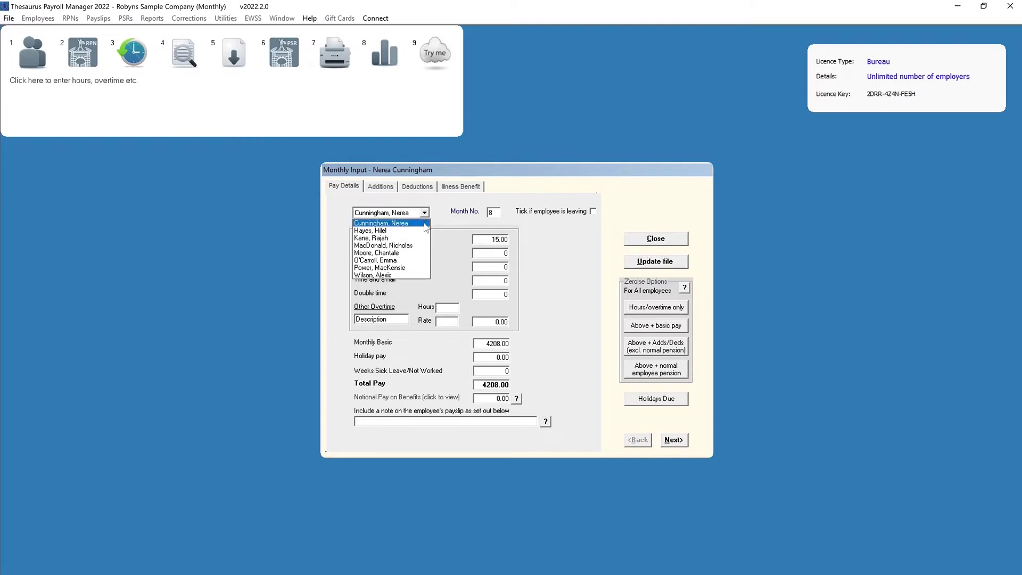
left_click(424, 223)
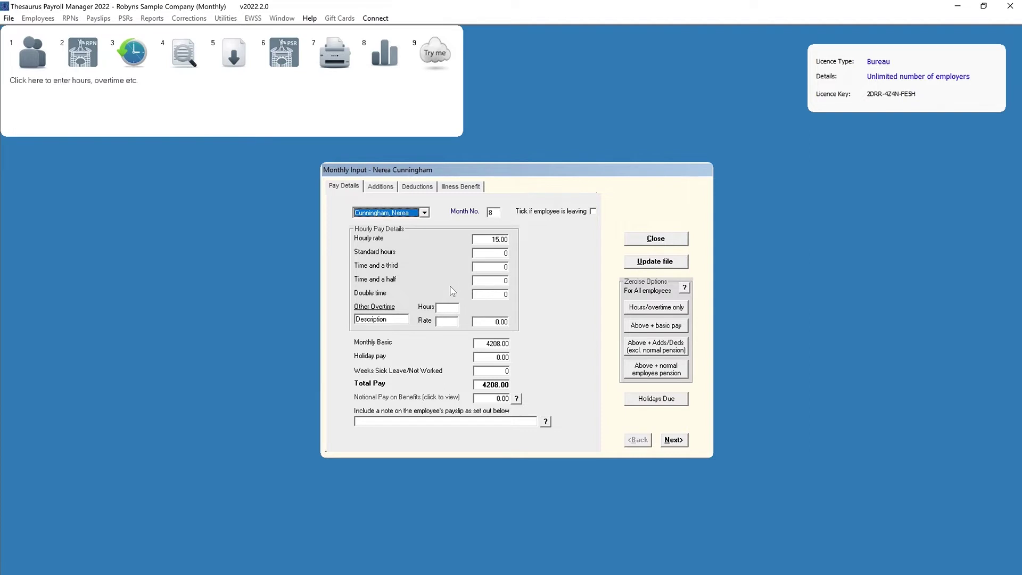
left_click(593, 211)
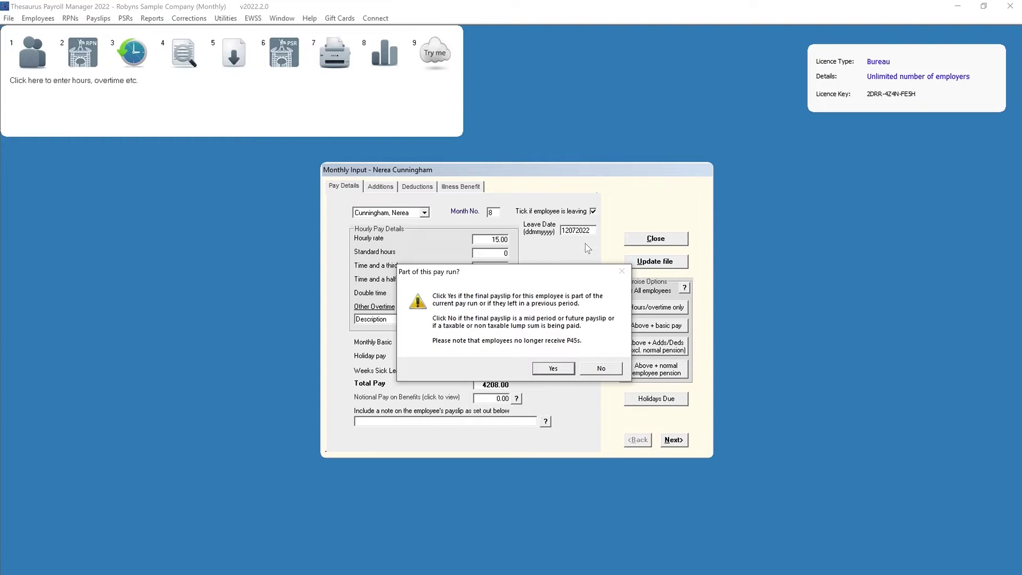
left_click(537, 373)
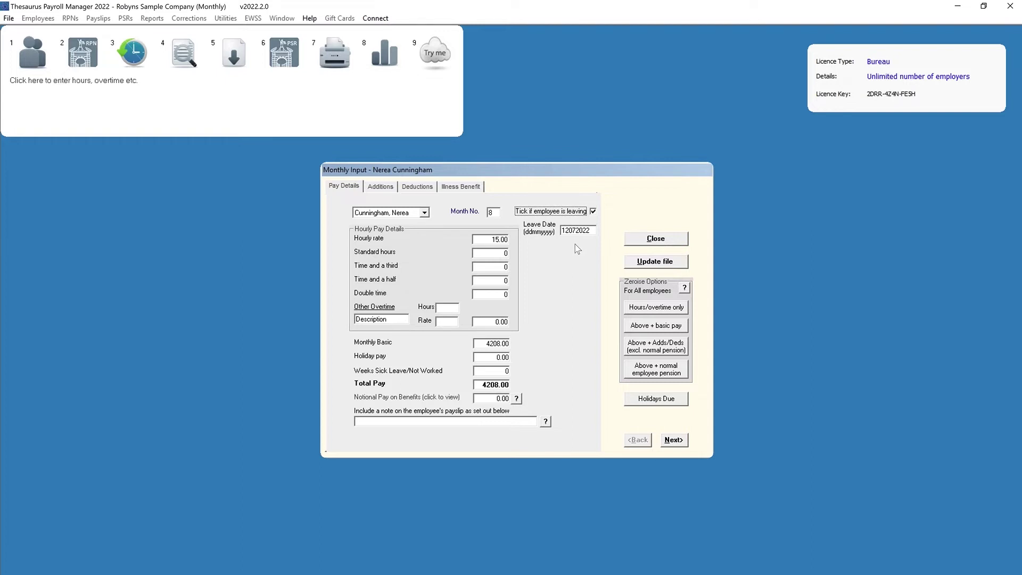
left_click(634, 262)
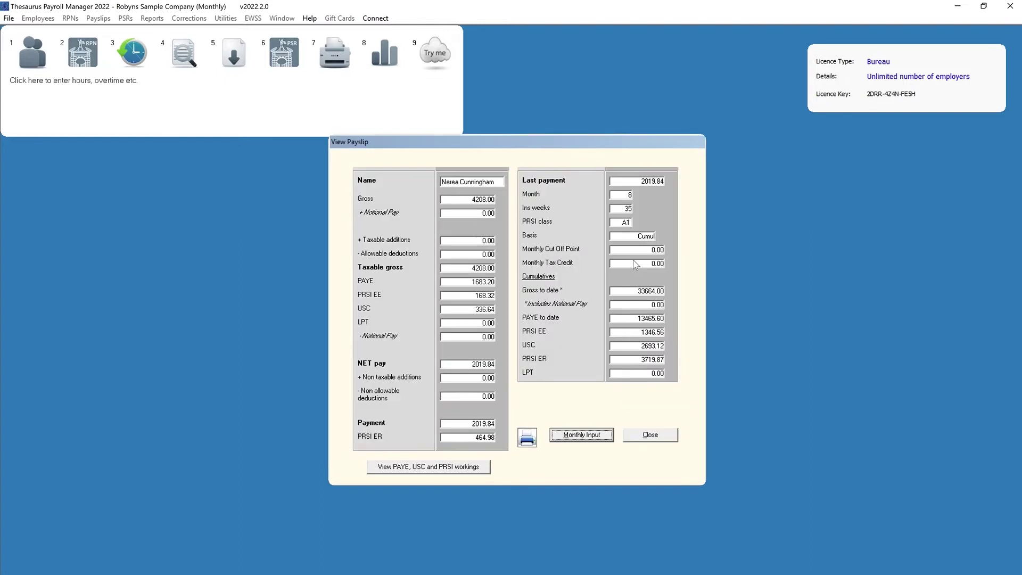
left_click(656, 434)
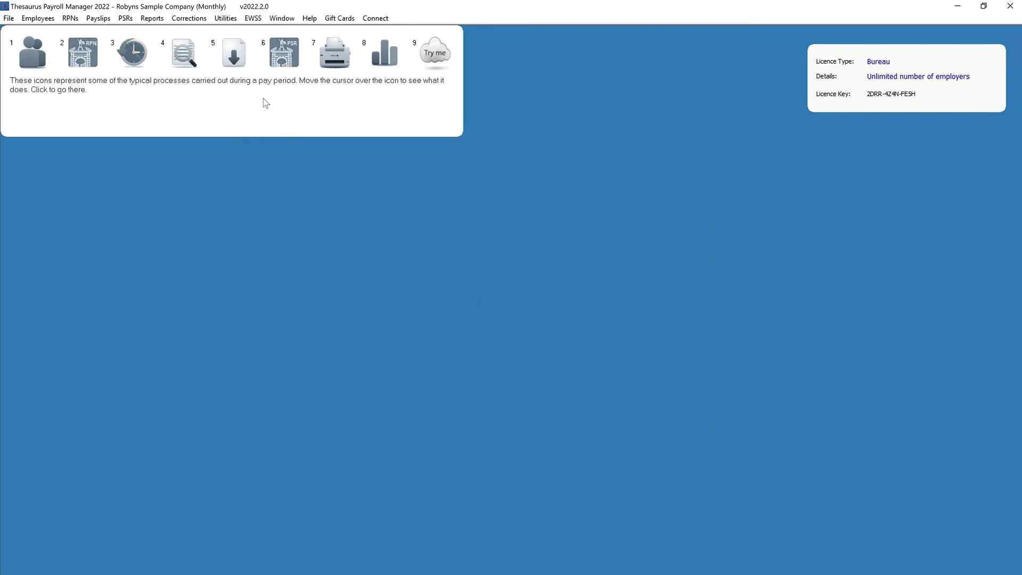
left_click(242, 62)
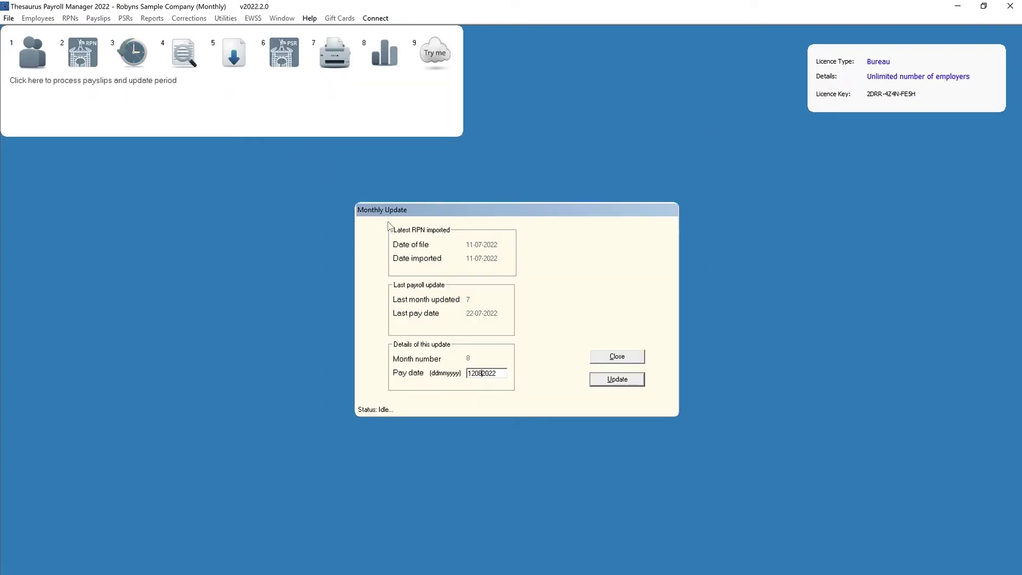
Step: Update payslips to month 8 (pay date 12082022) and submit the 21885.01 PSR to Revenue
left_click(597, 385)
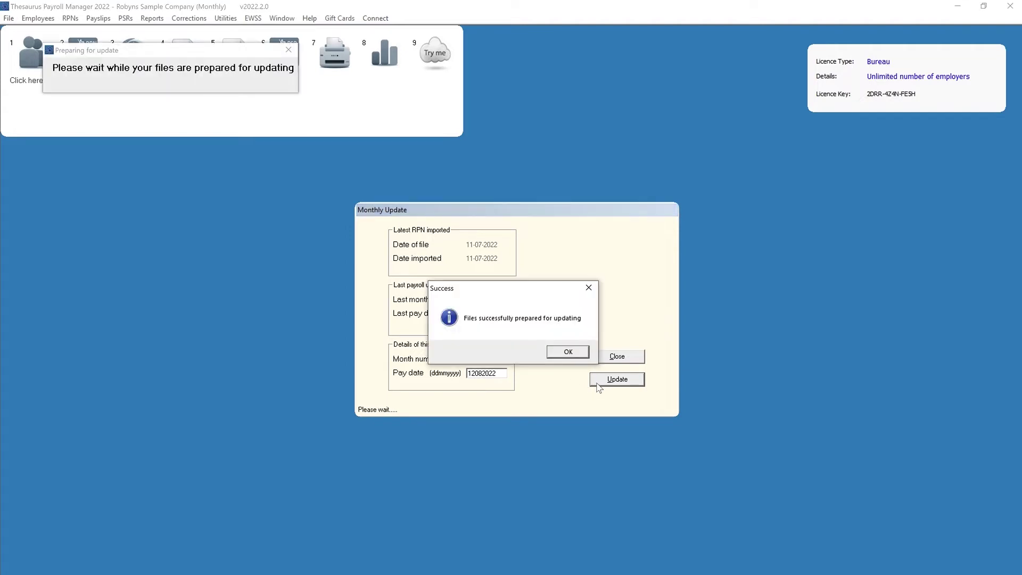
left_click(569, 352)
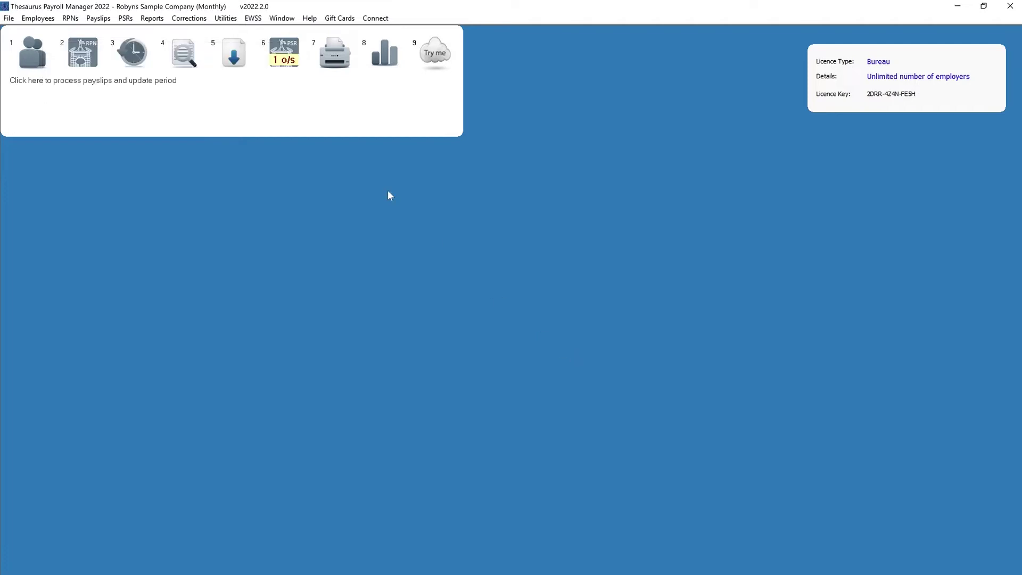
left_click(292, 68)
left_click(450, 204)
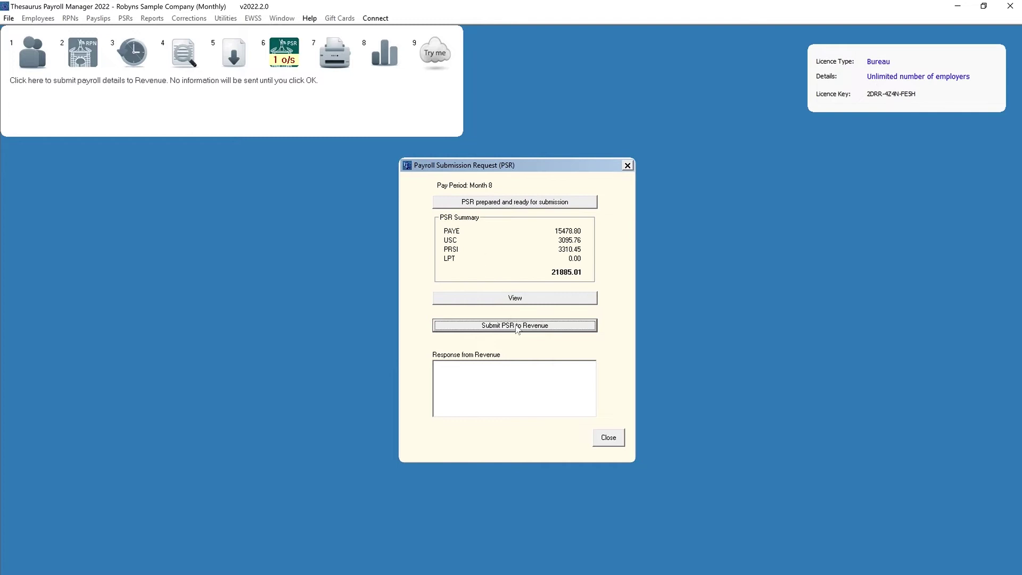
left_click(517, 329)
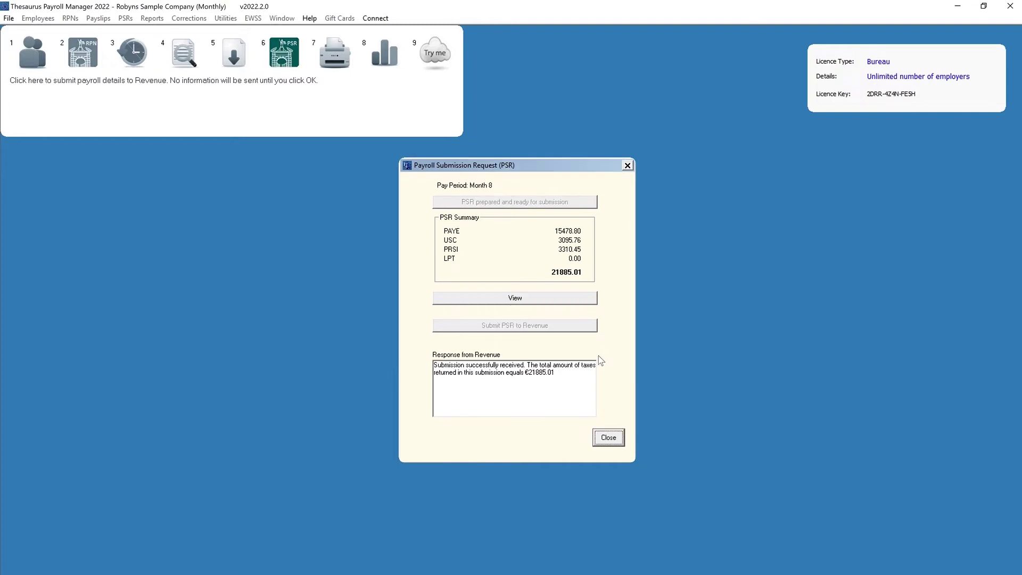
left_click(610, 436)
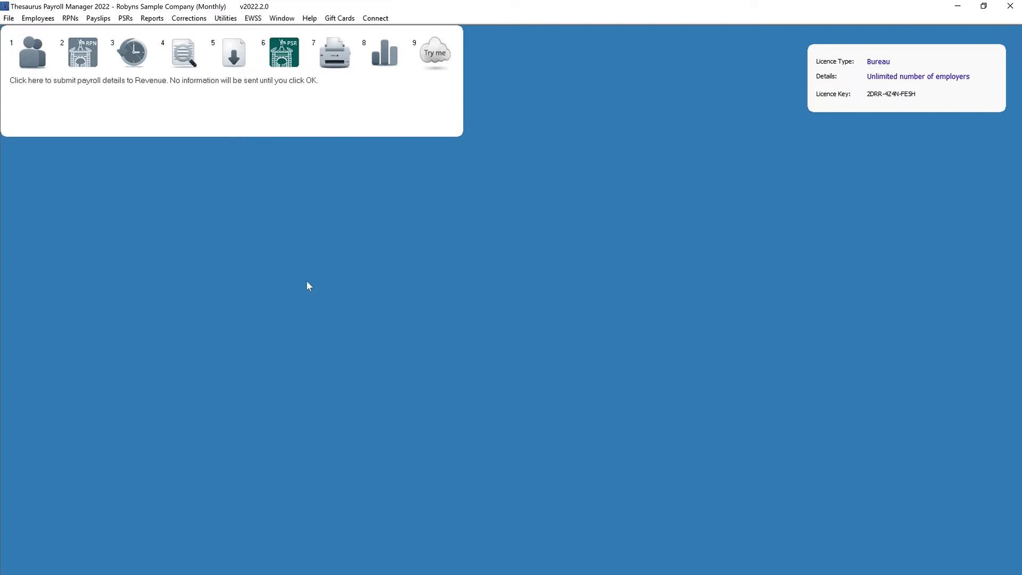
left_click(35, 57)
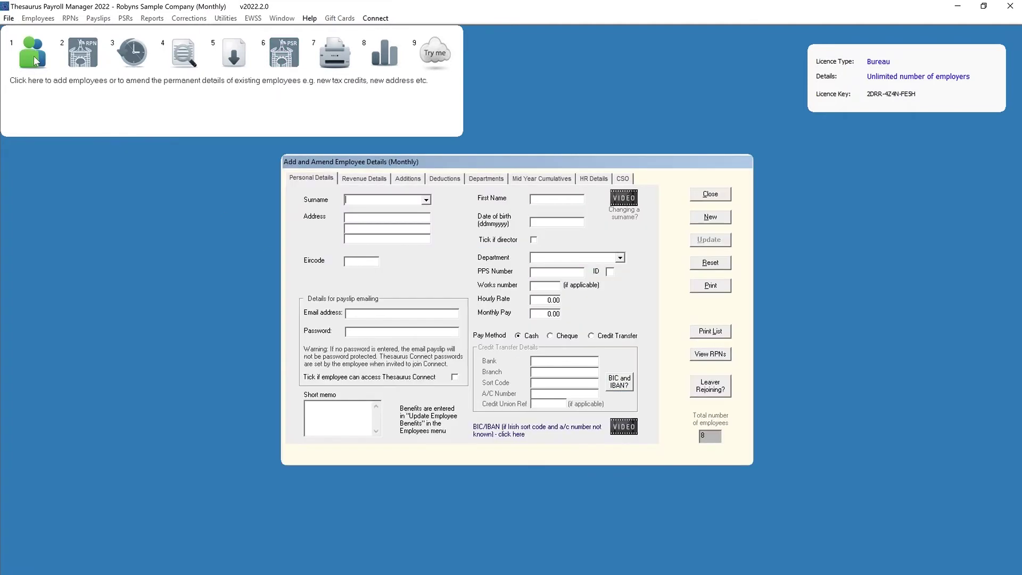
left_click(541, 179)
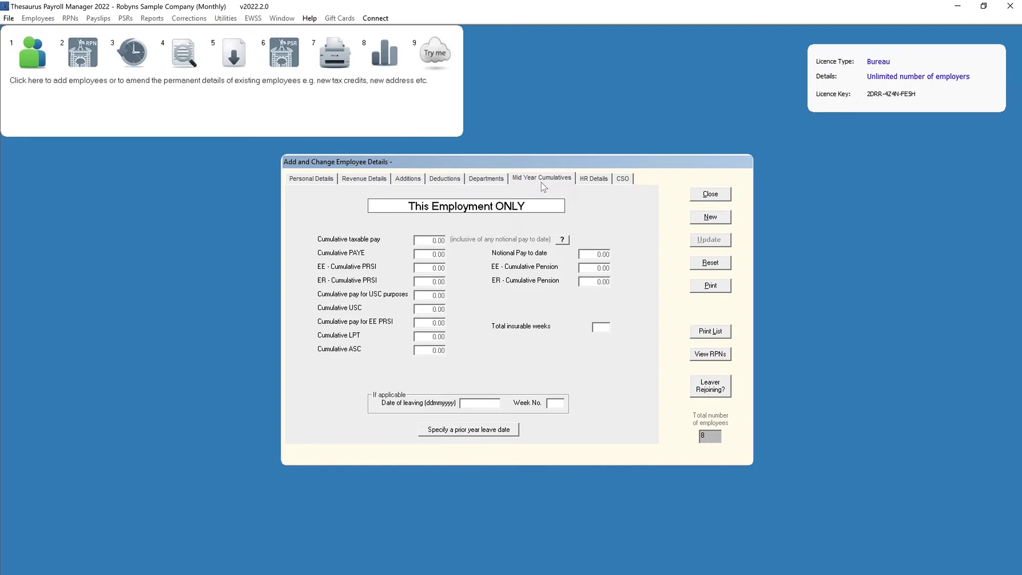
left_click(703, 195)
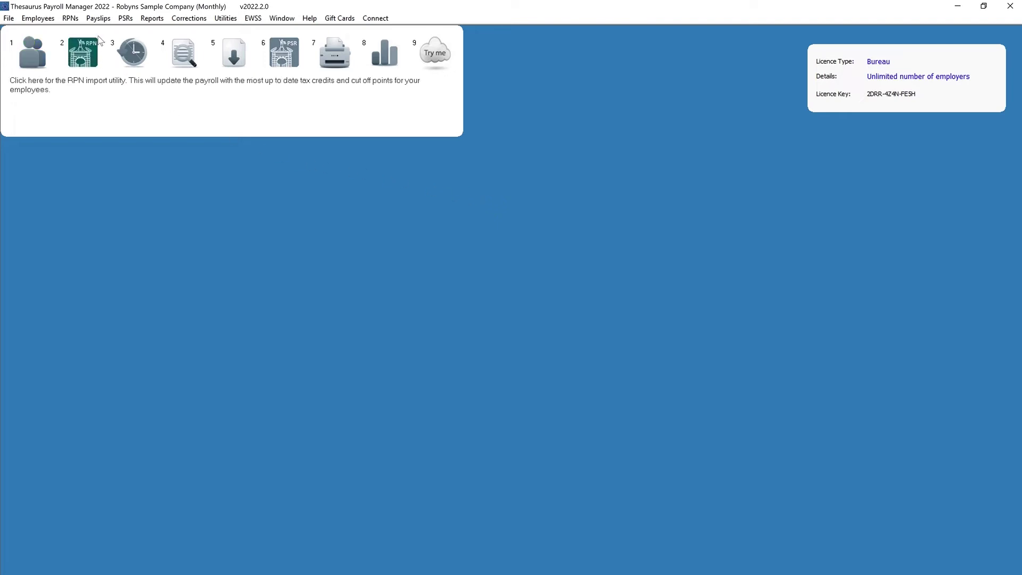
Step: Add a zero-value final payslip for the leaving employee with no further payments, leave date 12082022
left_click(104, 19)
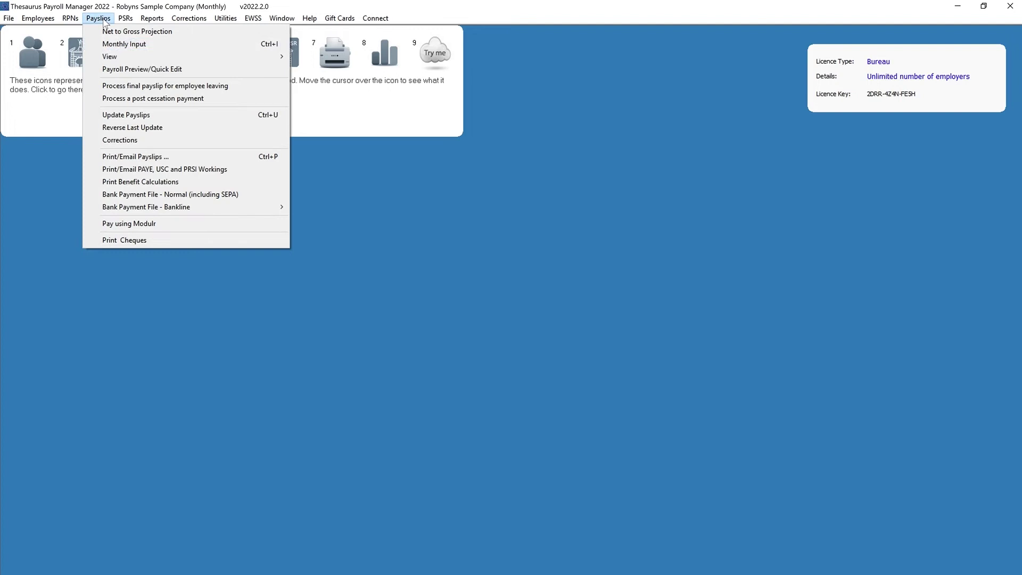
left_click(110, 88)
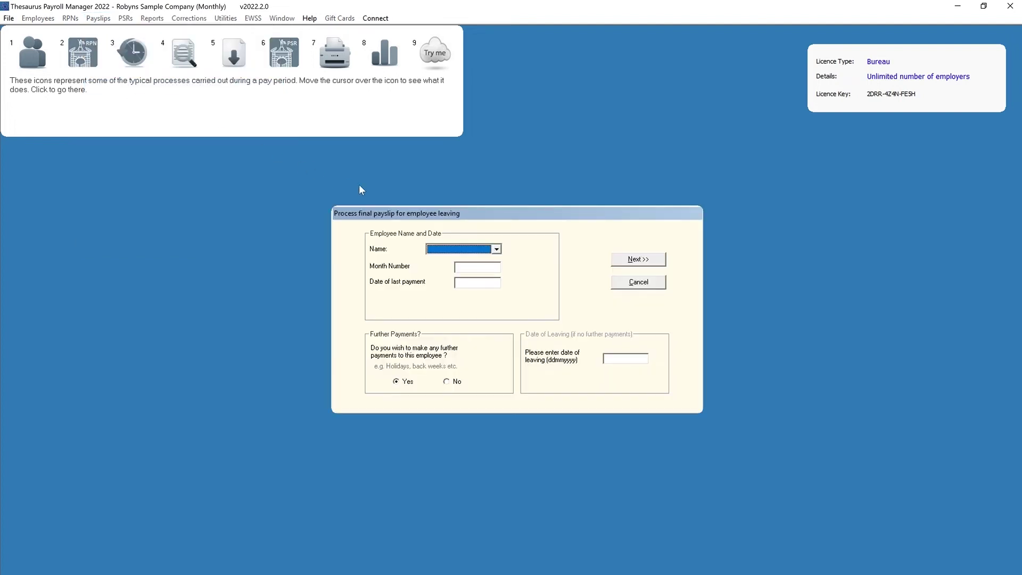
left_click(494, 251)
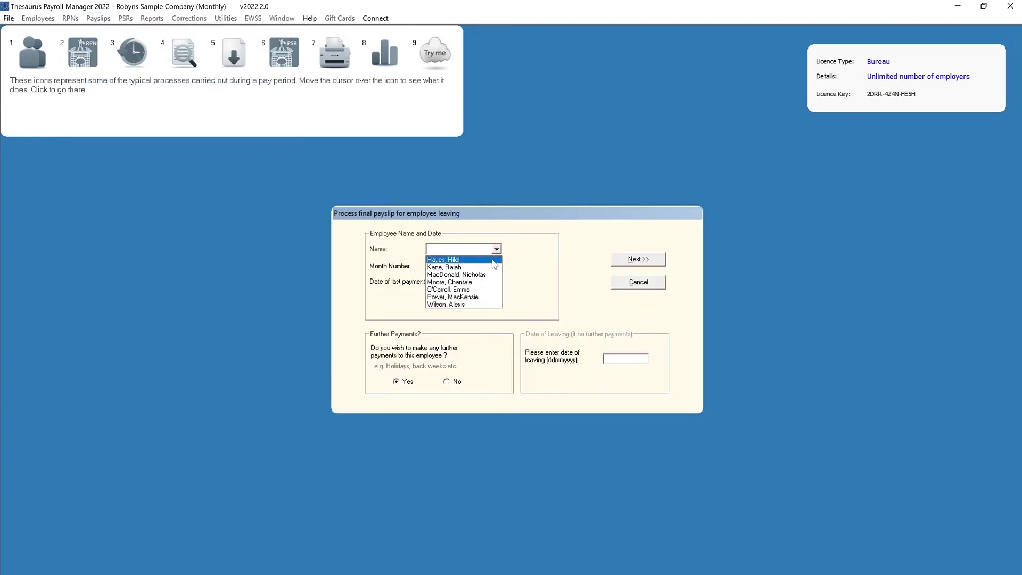
left_click(492, 261)
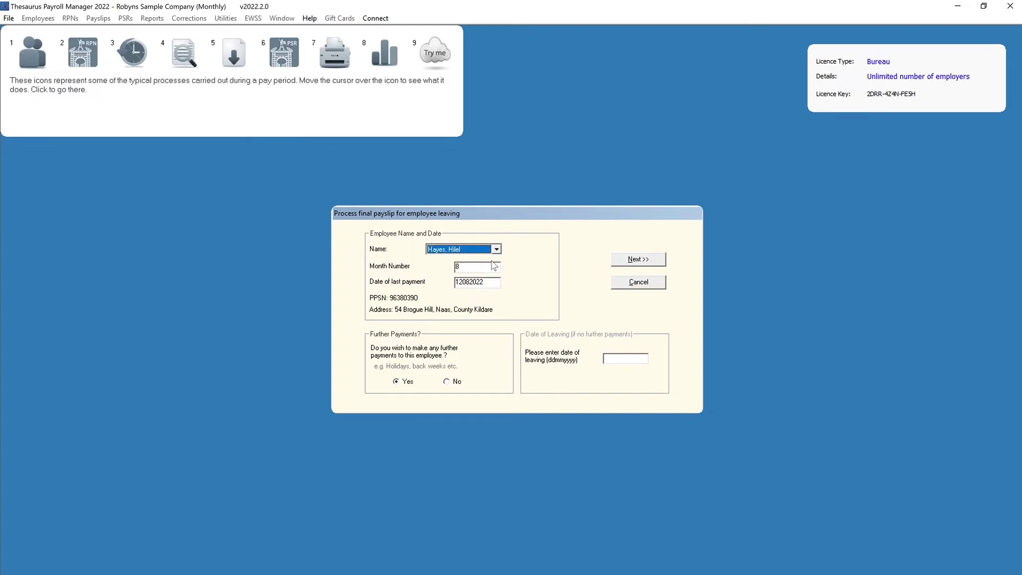
left_click(448, 385)
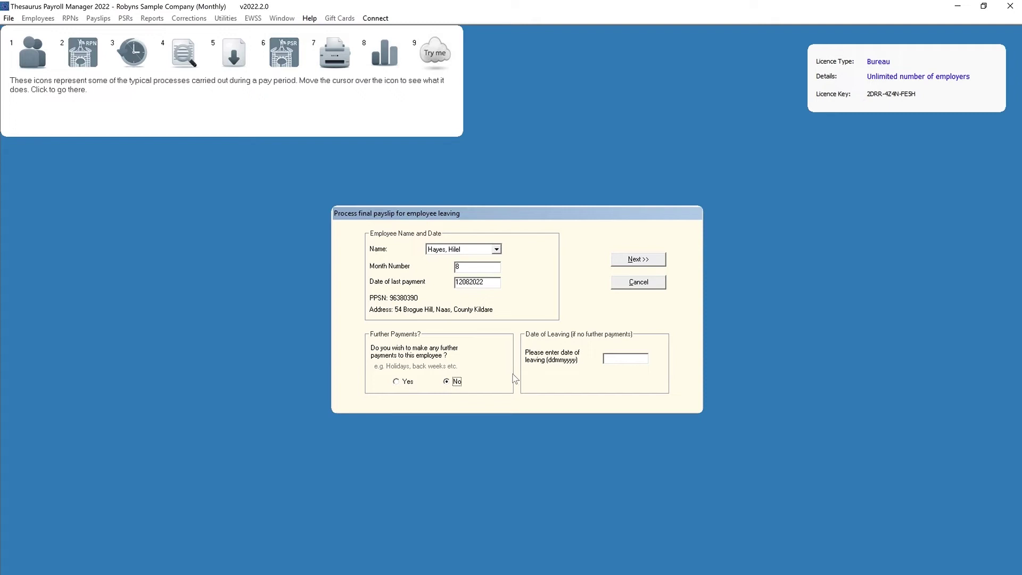
left_click(610, 360)
type("12082022")
left_click(614, 261)
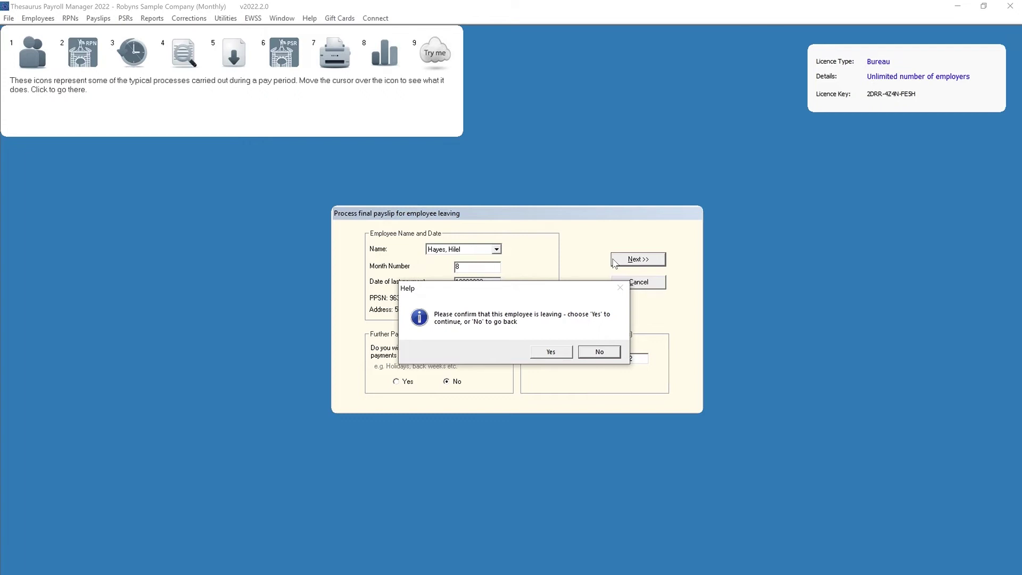
left_click(551, 354)
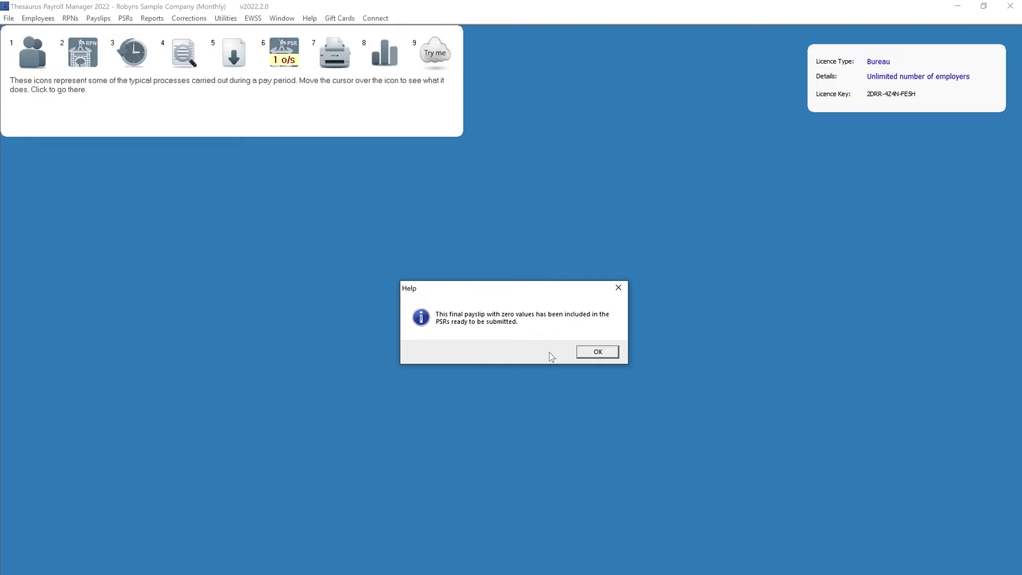
left_click(581, 354)
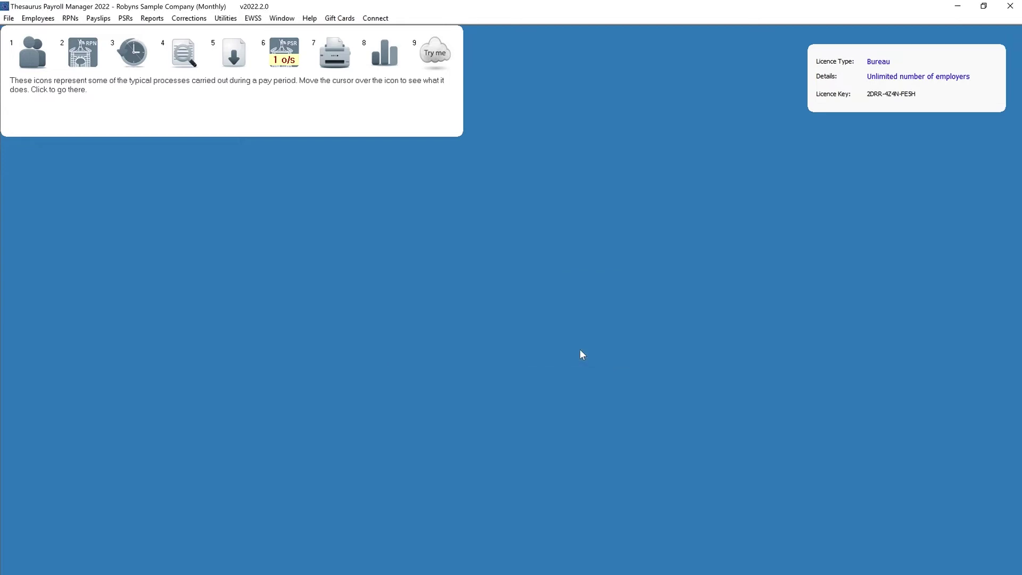
Step: Prepare and submit the zero-value month 8 PSR to Revenue, then dismiss the PSR and backup windows
left_click(293, 63)
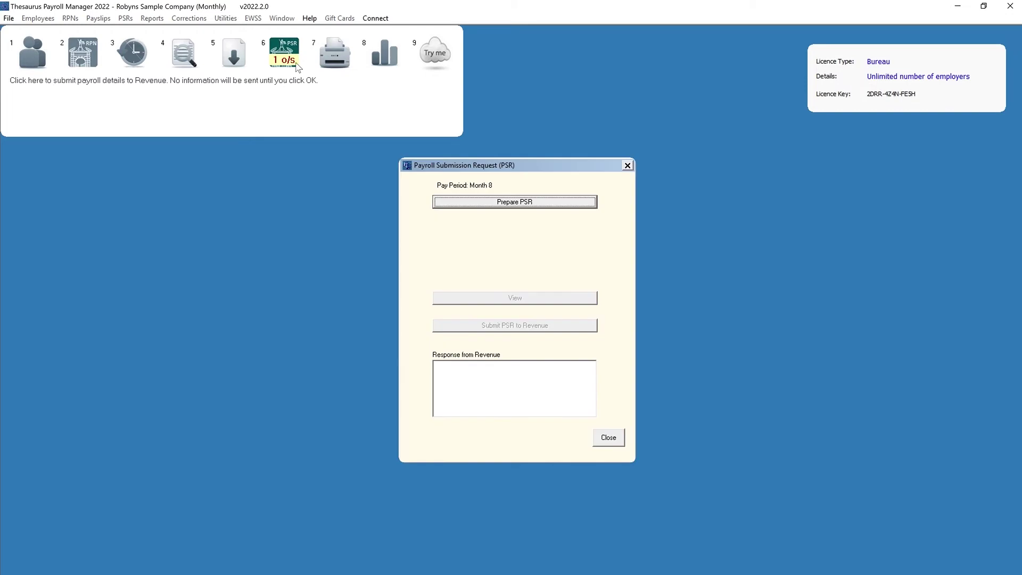
left_click(448, 207)
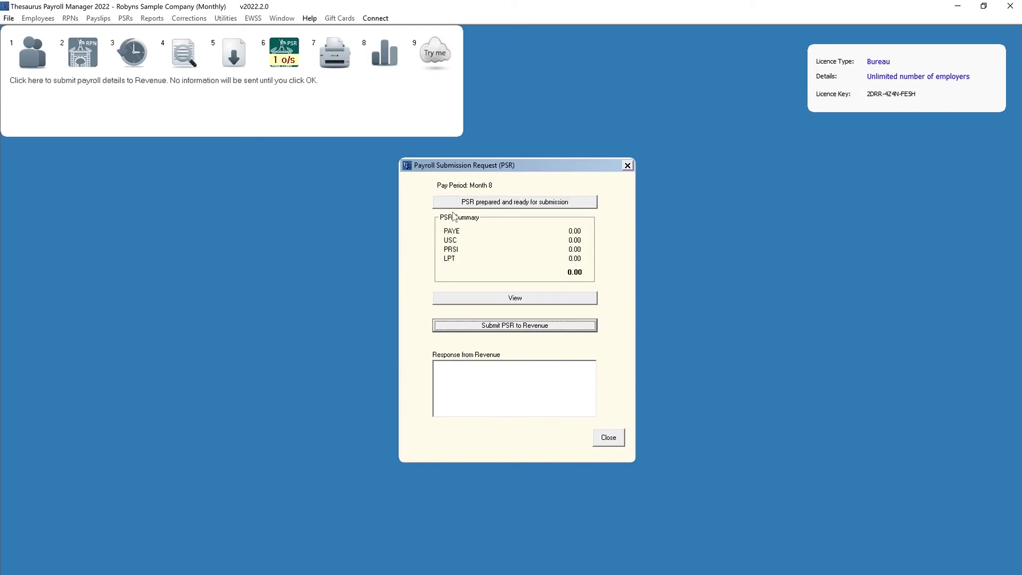
left_click(468, 327)
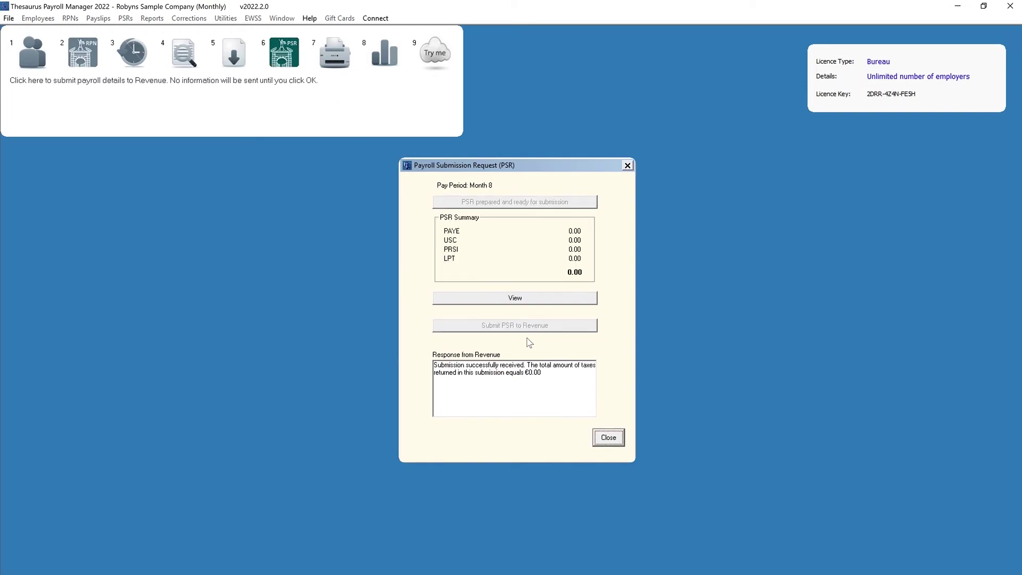
left_click(607, 439)
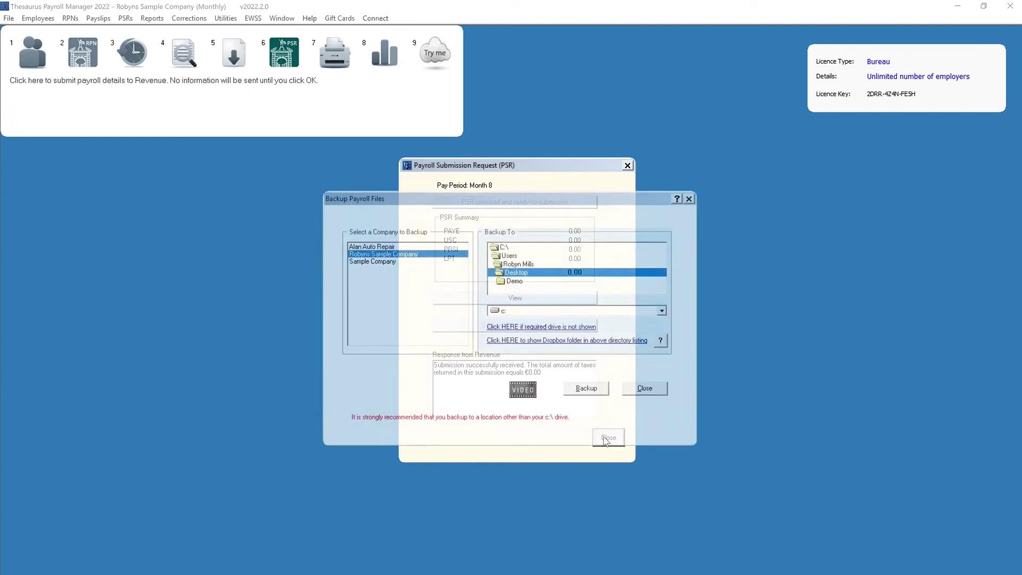
left_click(640, 388)
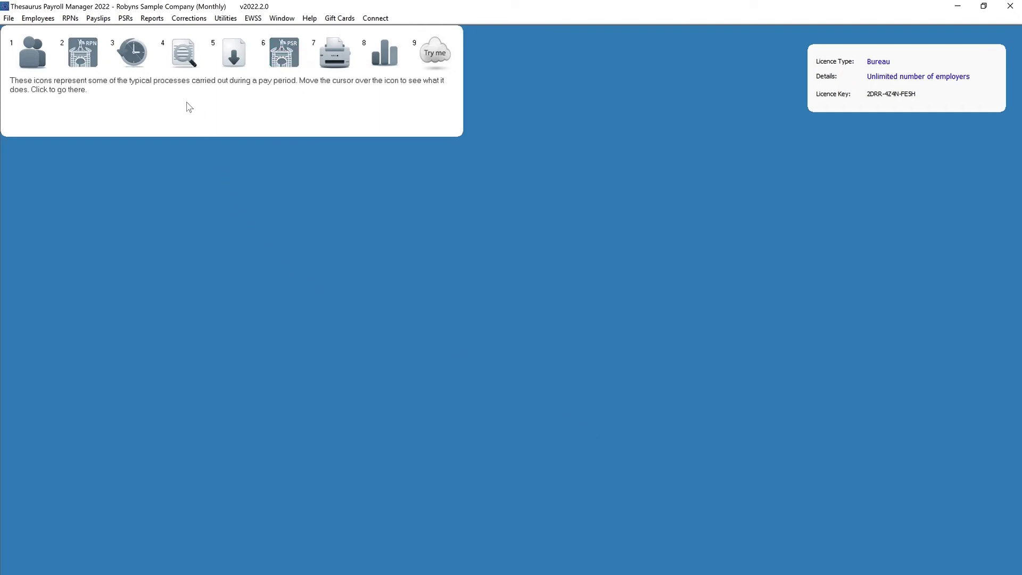
Step: Start a final payslip for the first leaving employee, indicating further payments are due
left_click(98, 18)
left_click(125, 84)
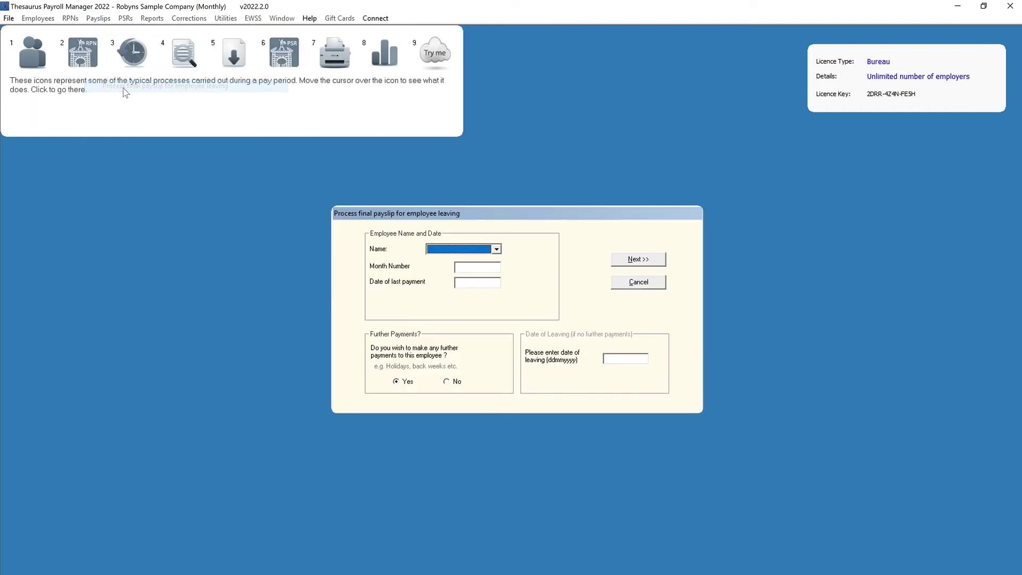
left_click(496, 249)
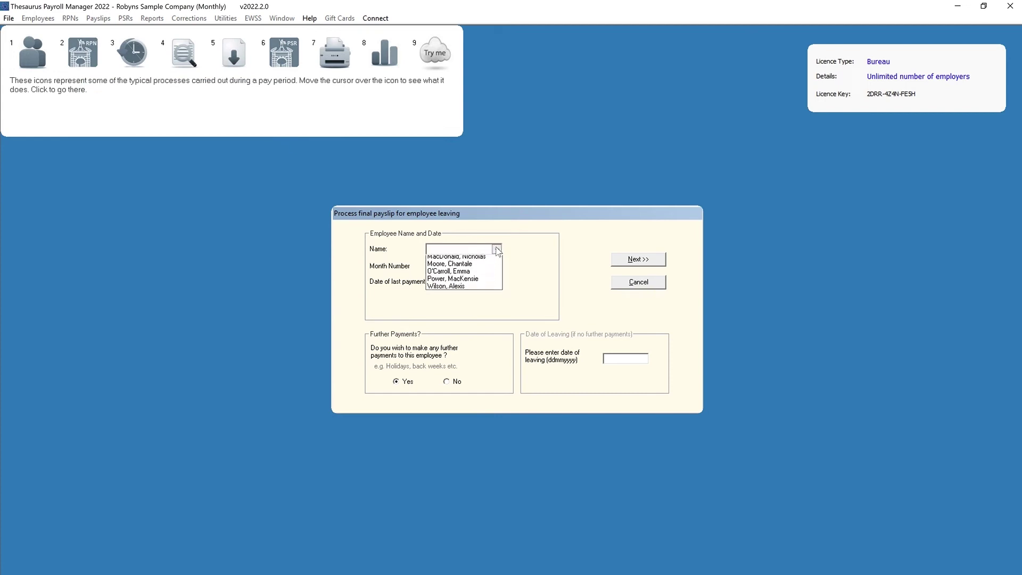
left_click(492, 260)
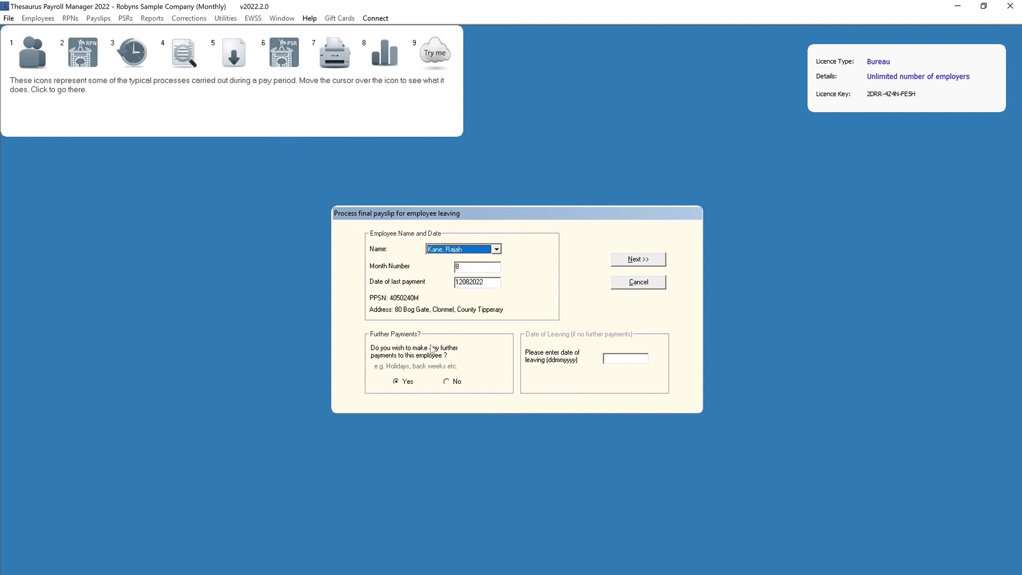
left_click(404, 383)
left_click(623, 260)
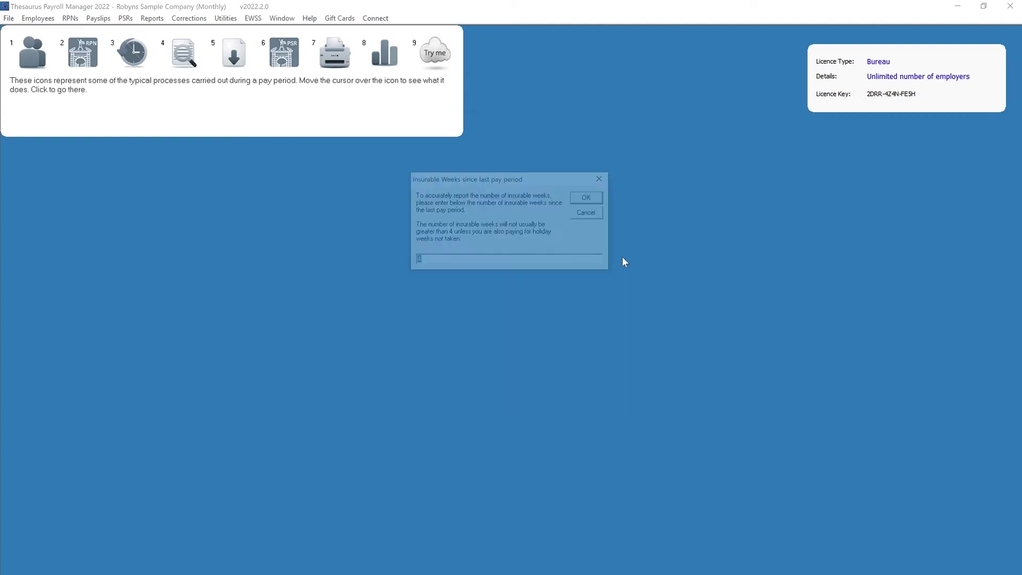
Step: Accept 4 insurable weeks, set leaving date 30092022 and finalise the month 9 payslip (net 912.00)
left_click(587, 198)
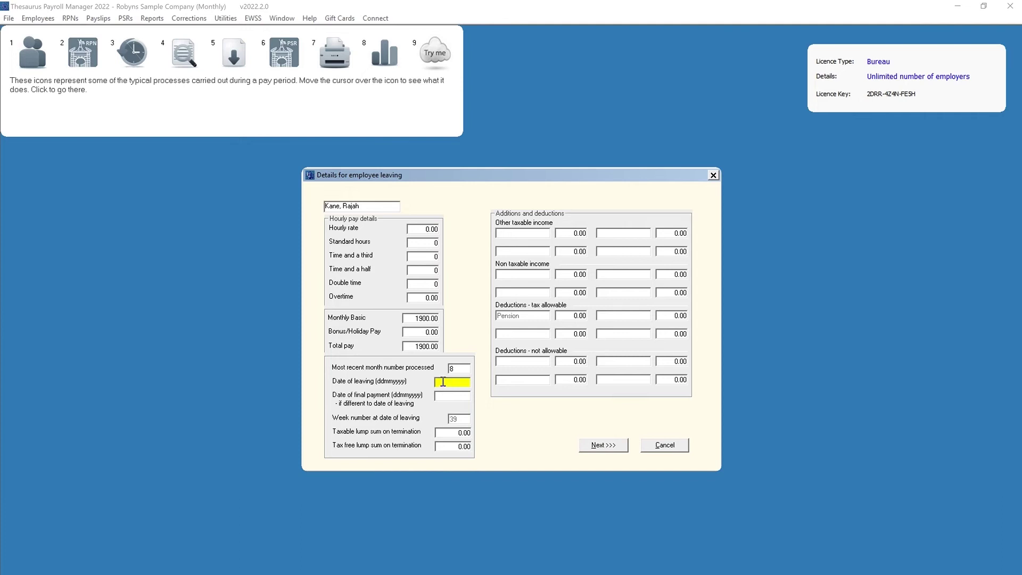
type("30092022")
left_click(601, 445)
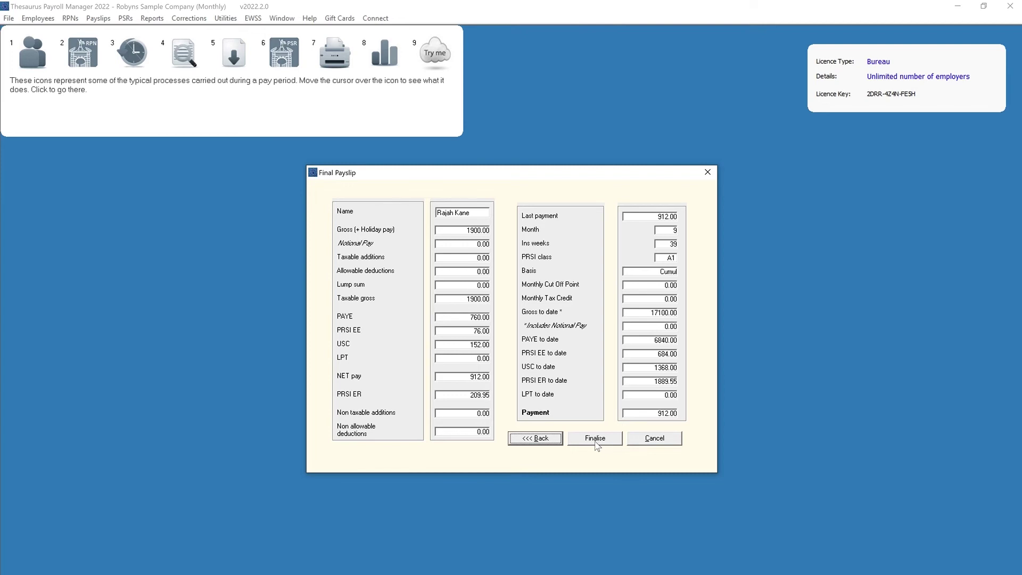
left_click(595, 439)
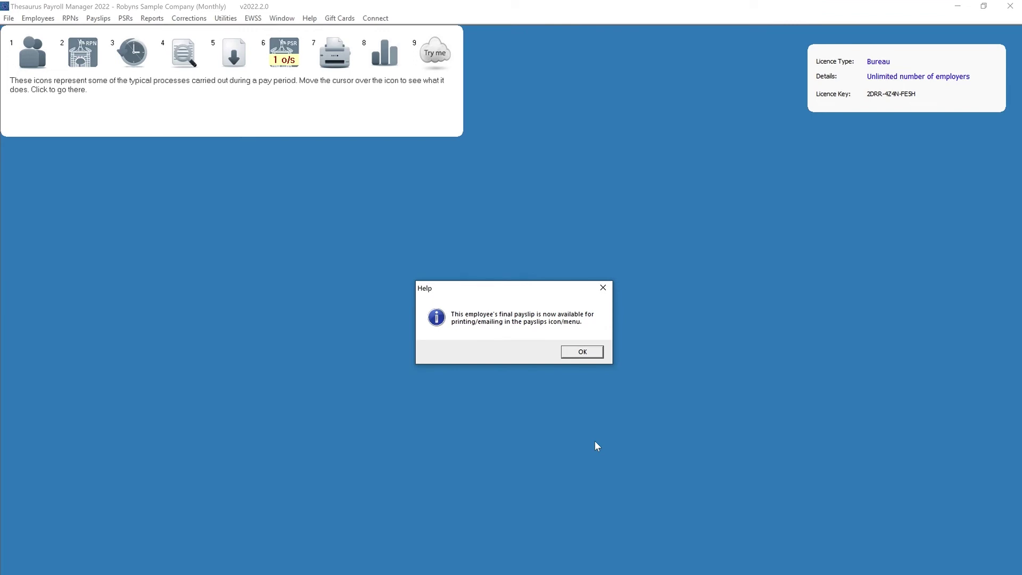
left_click(580, 353)
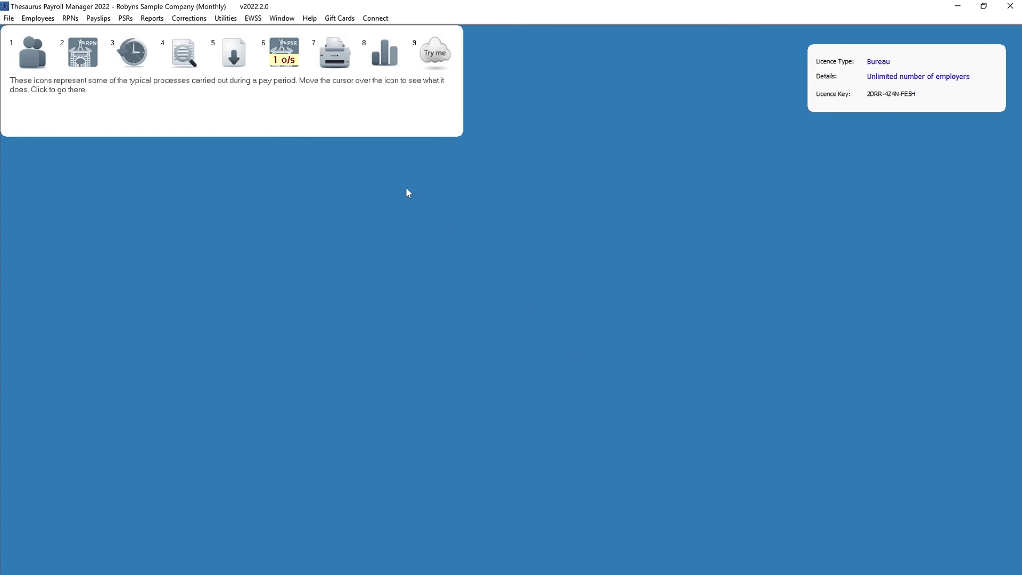
Step: Prepare the month 9 PSR totalling 1197.95, submit it to Revenue and close the window
left_click(291, 68)
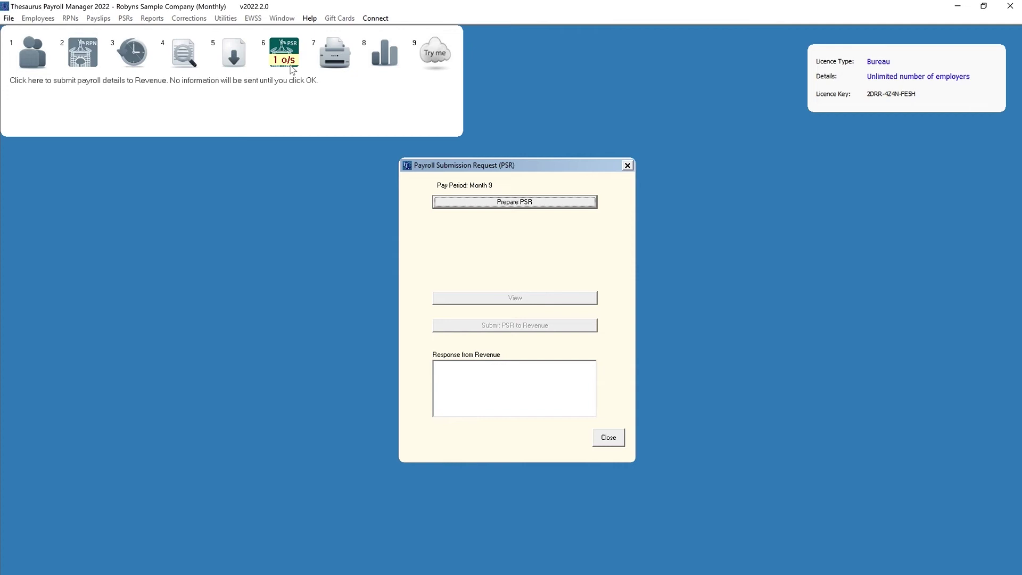
left_click(451, 200)
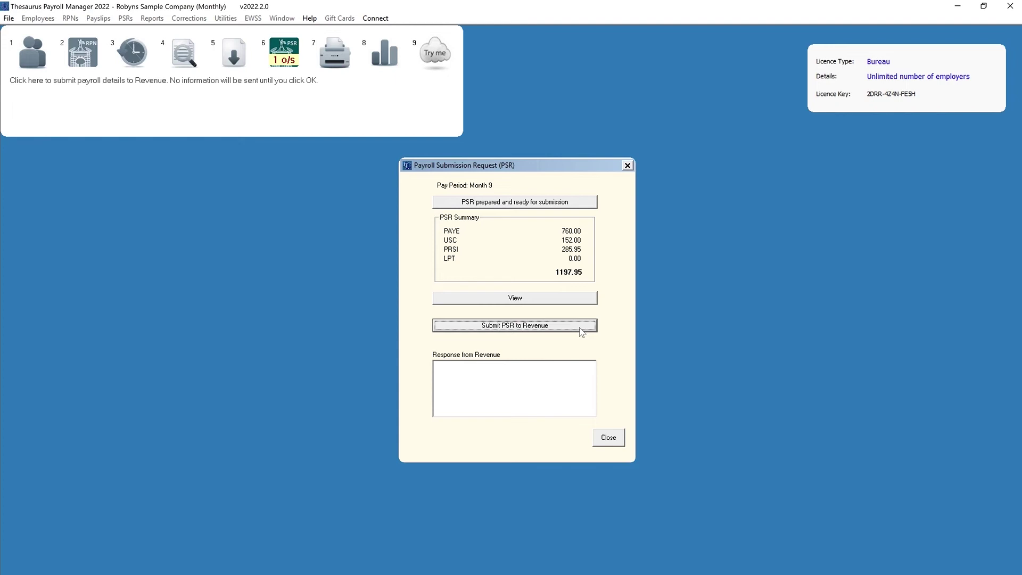
left_click(580, 328)
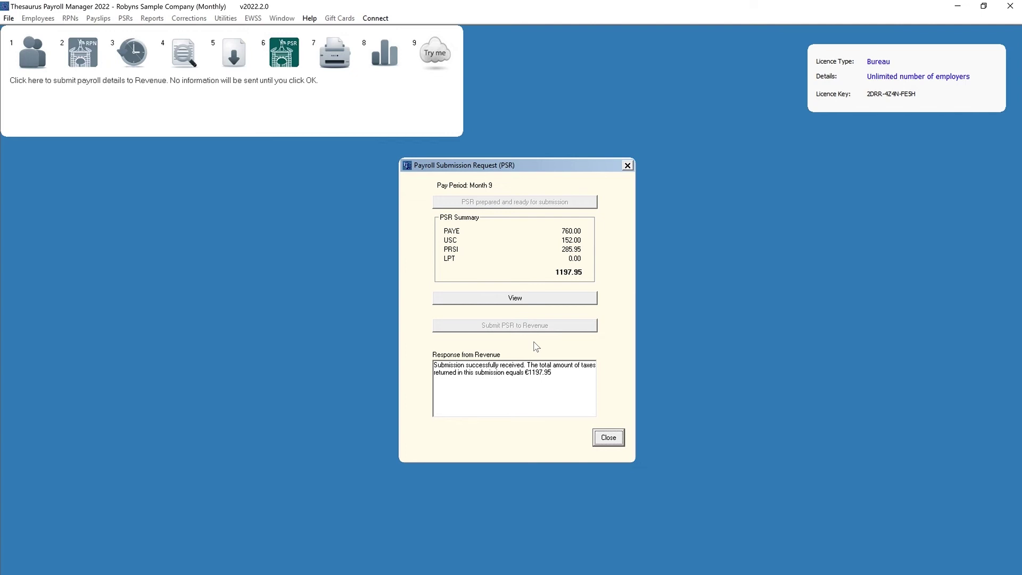
left_click(608, 439)
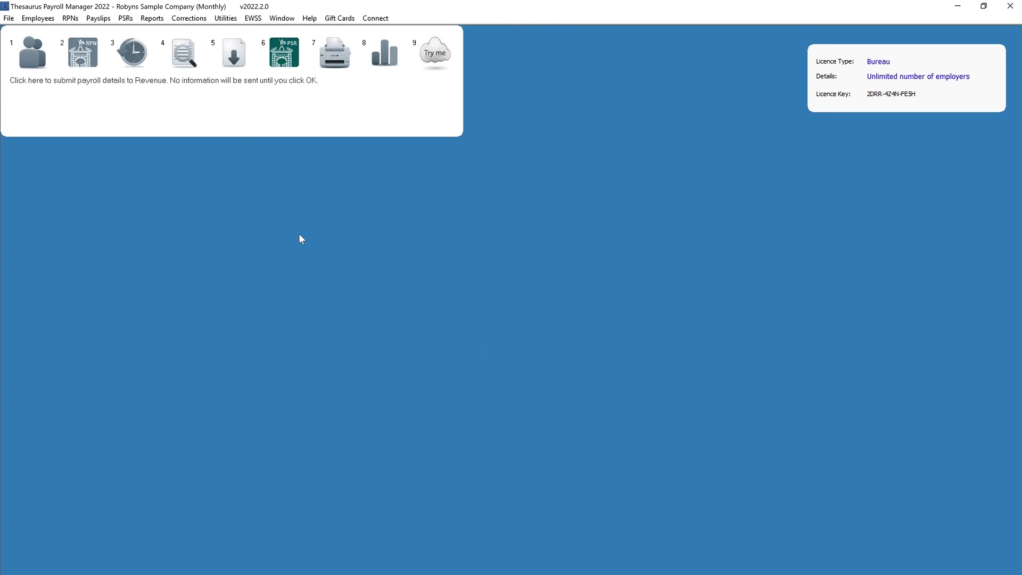
Step: Start a final payslip for the second leaving employee and accept the insurable weeks since last pay
left_click(101, 20)
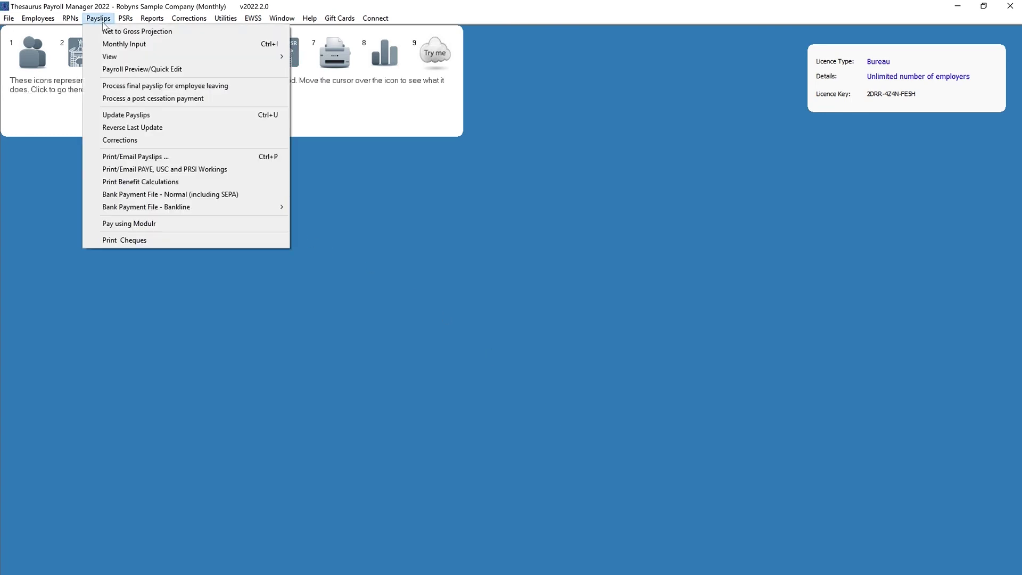
left_click(99, 87)
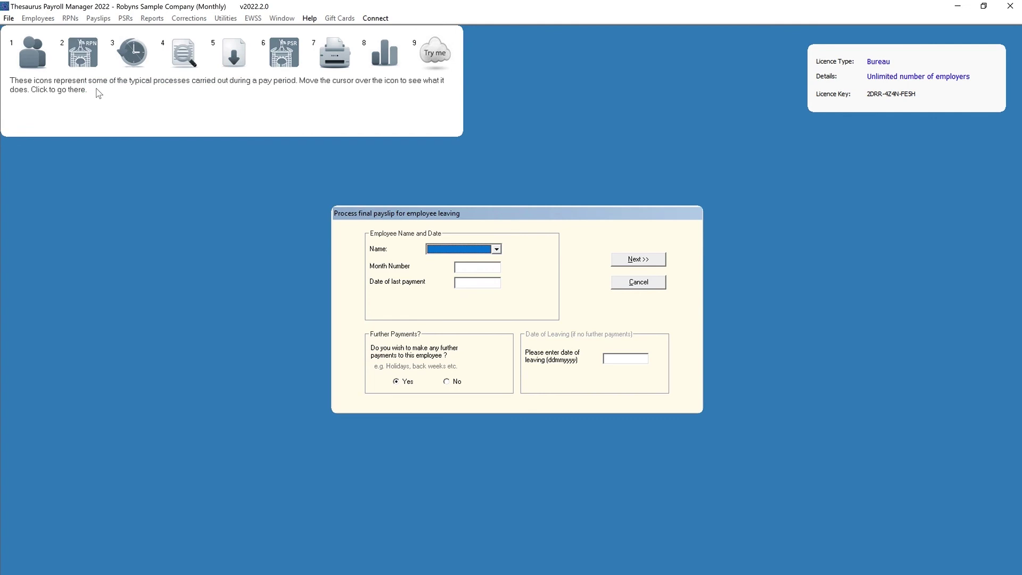
left_click(496, 248)
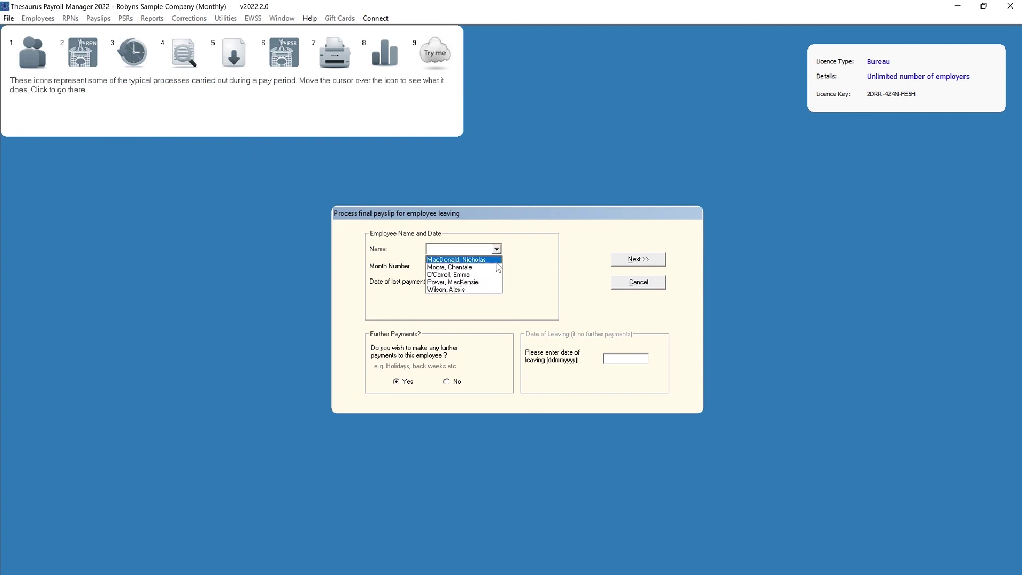
left_click(496, 263)
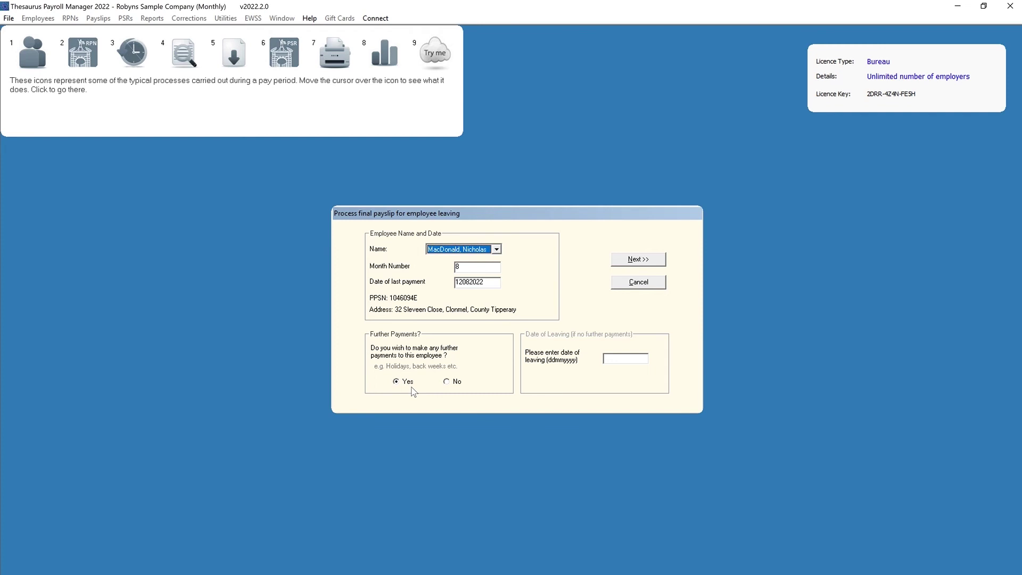
left_click(625, 259)
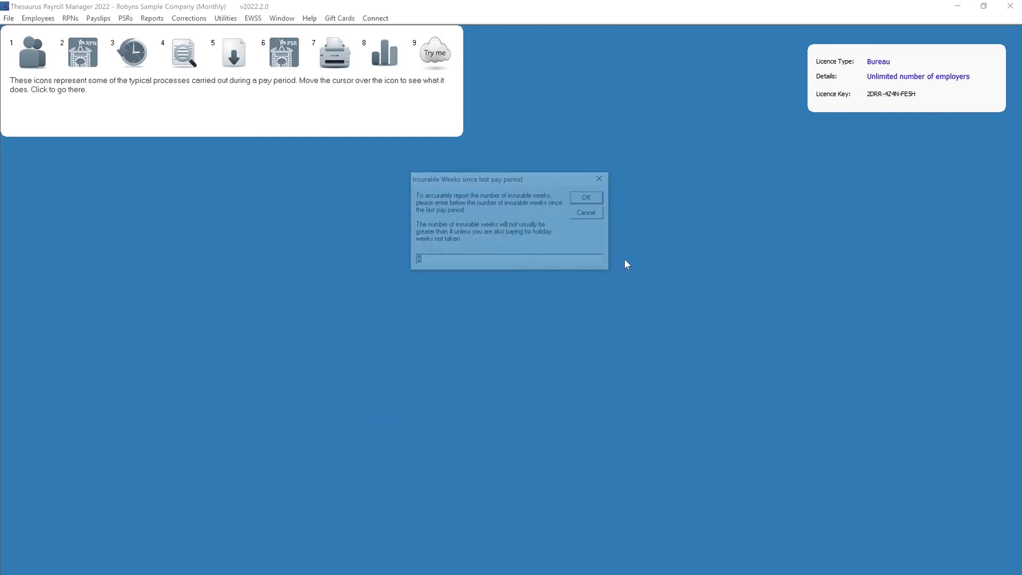
left_click(590, 198)
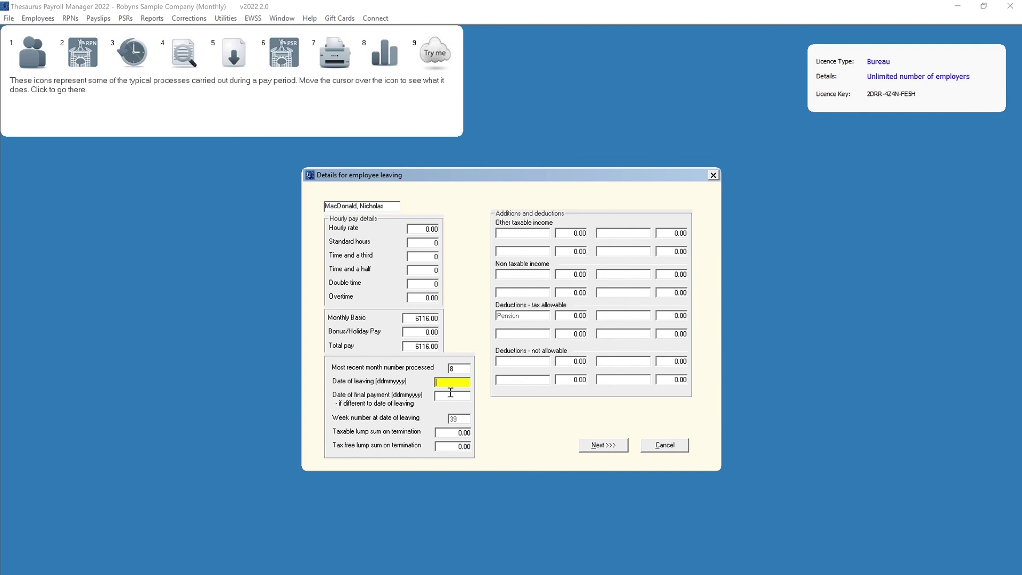
Step: Enter a 500 tax-free termination lump sum, leaving date 30092022, and finalise the payslip (net 2935.68)
left_click(448, 449)
type("500")
left_click(441, 382)
type("30092022")
left_click(607, 448)
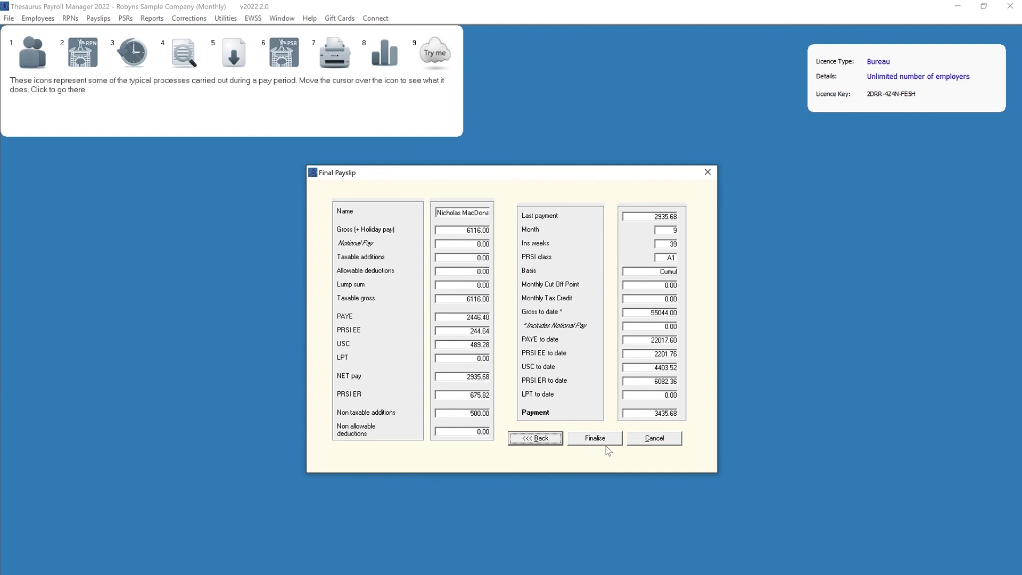
left_click(603, 440)
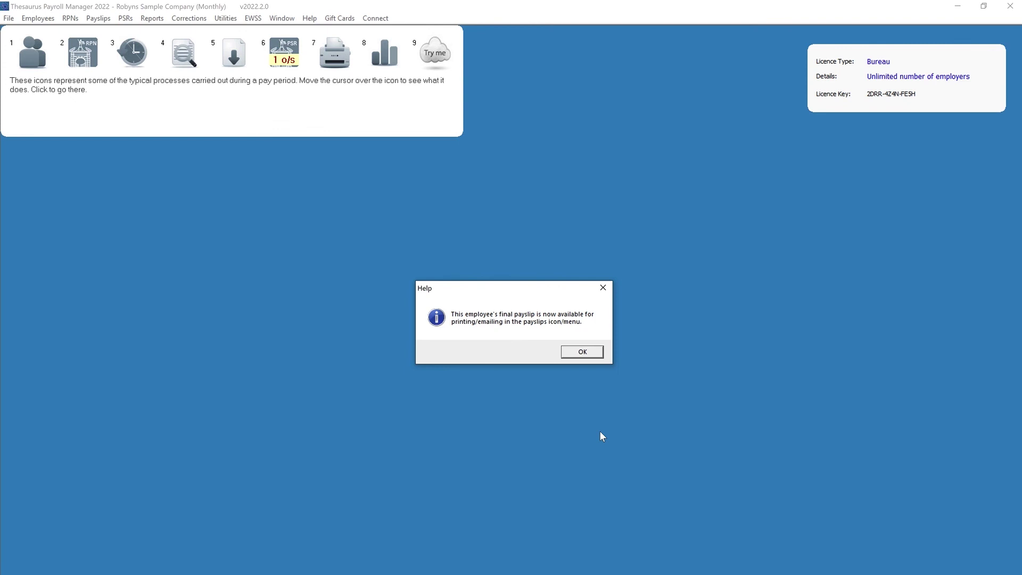
left_click(583, 352)
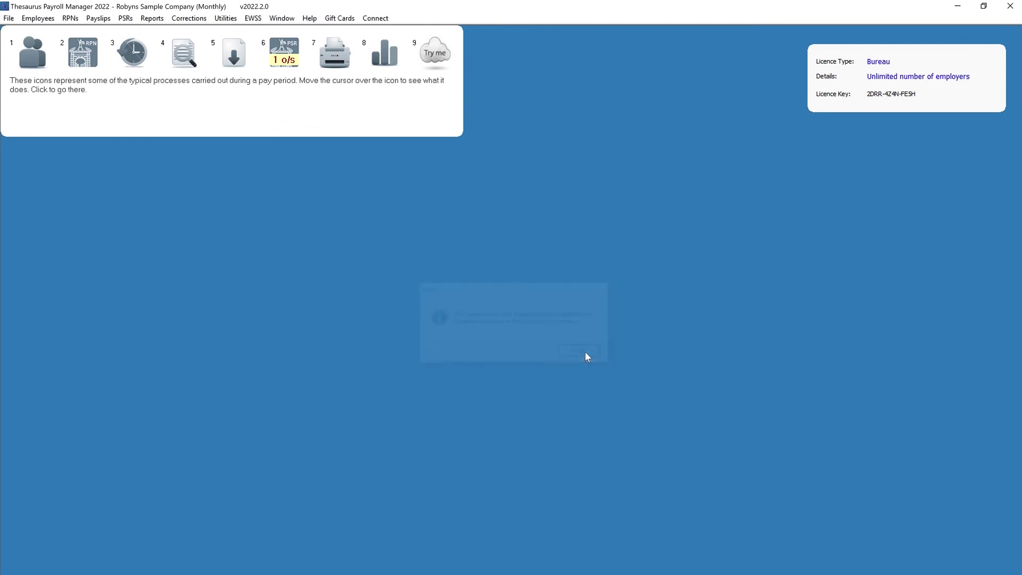
Step: Prepare the month 9 PSR totalling 3856.14 and submit it to Revenue
left_click(286, 60)
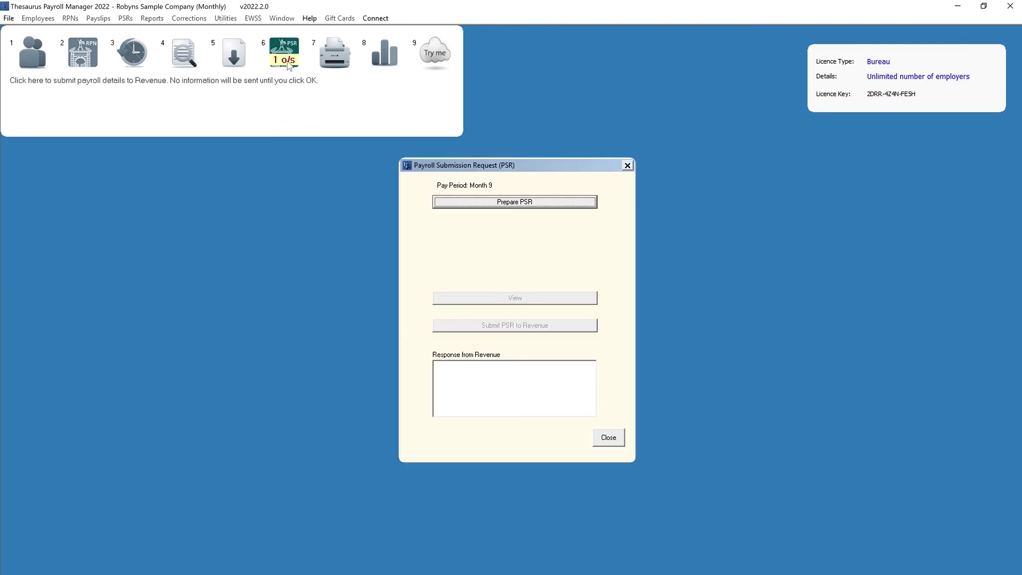
left_click(456, 203)
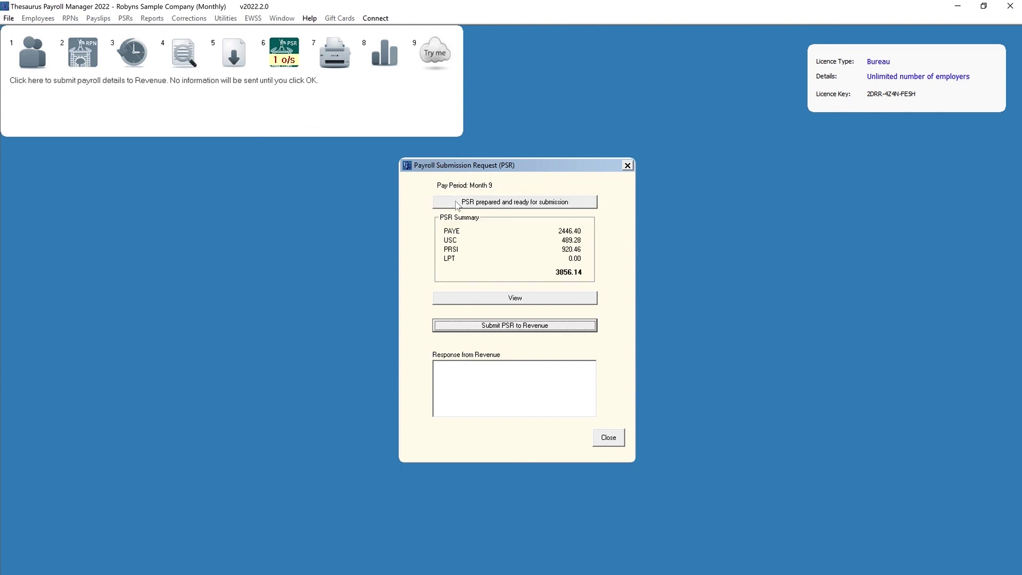
left_click(449, 330)
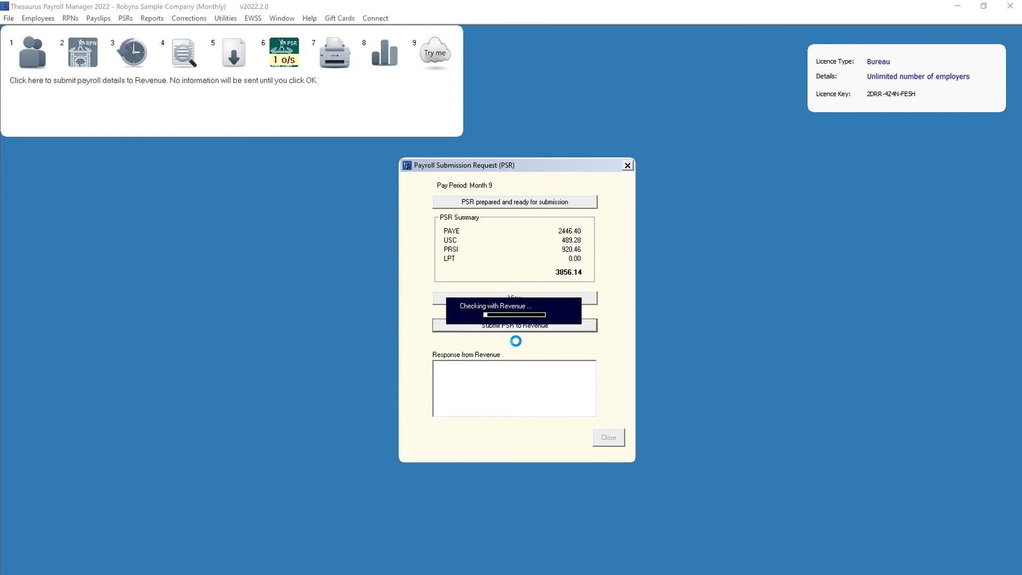